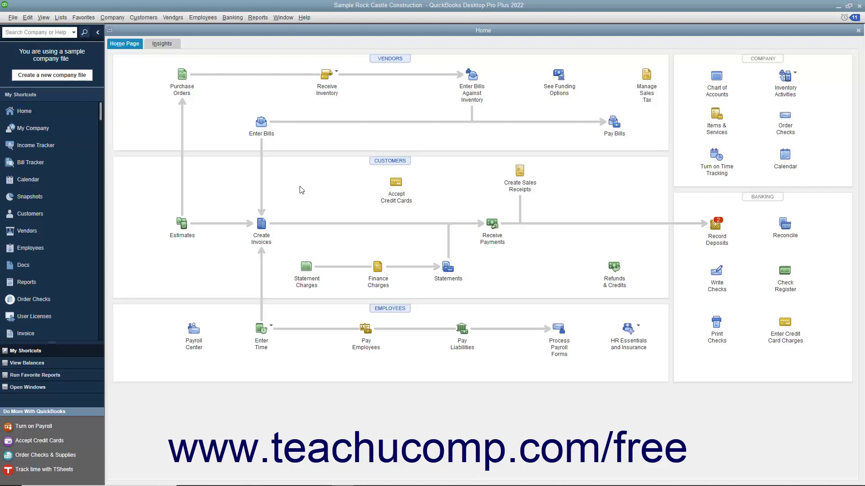
# From the Employees menu, open the Employee Center and start a New Employee record.
pyautogui.click(202, 17)
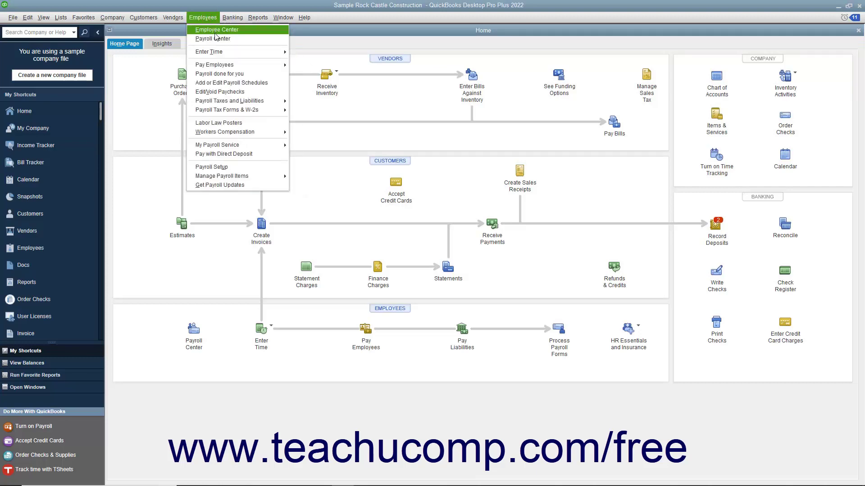
pyautogui.click(215, 30)
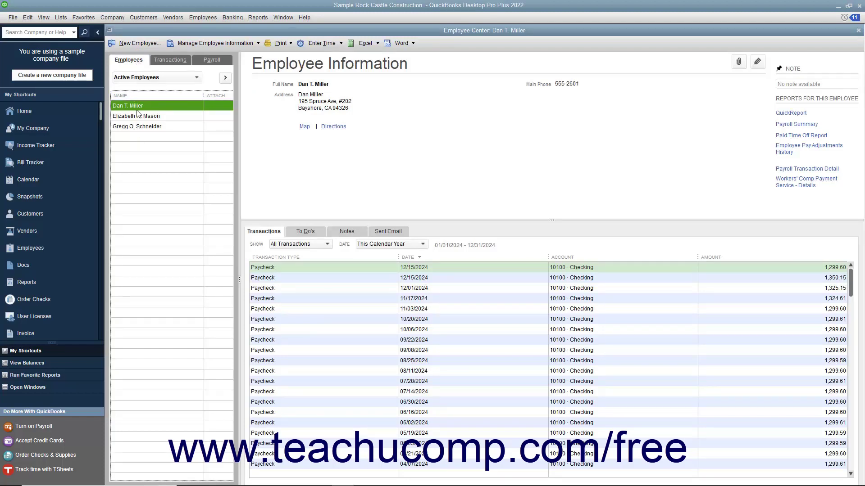
pyautogui.click(141, 47)
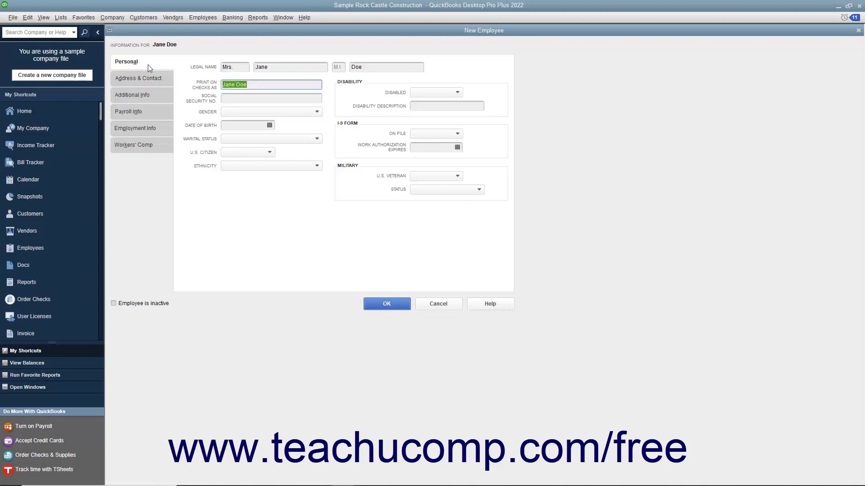
# Fill in the check-printing name and the employee's Social Security number on the Personal tab.
pyautogui.click(256, 85)
pyautogui.click(252, 96)
pyautogui.write('123-45-6789')
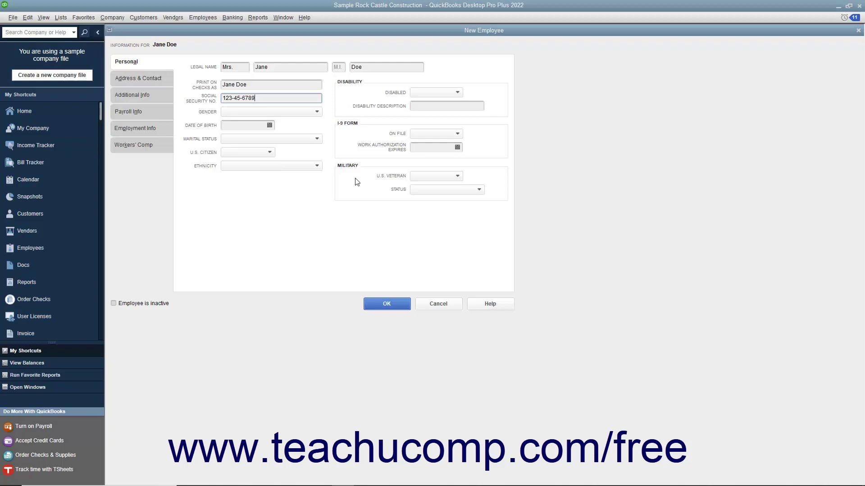
pyautogui.click(161, 79)
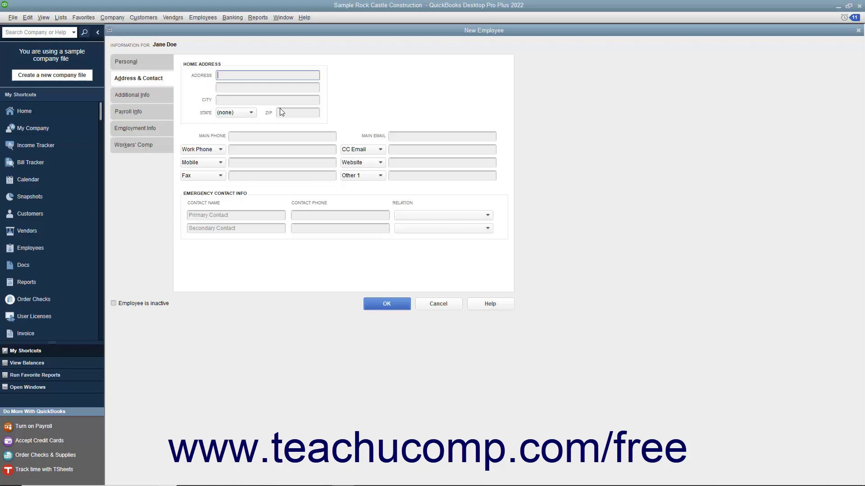
# Enter the employee's street address, city, state and ZIP code.
pyautogui.write('100')
pyautogui.write('Main St.')
pyautogui.press('Tab')
pyautogui.write('Anytown')
pyautogui.press('Tab')
pyautogui.write('MI')
pyautogui.press('Tab')
pyautogui.write('48000')
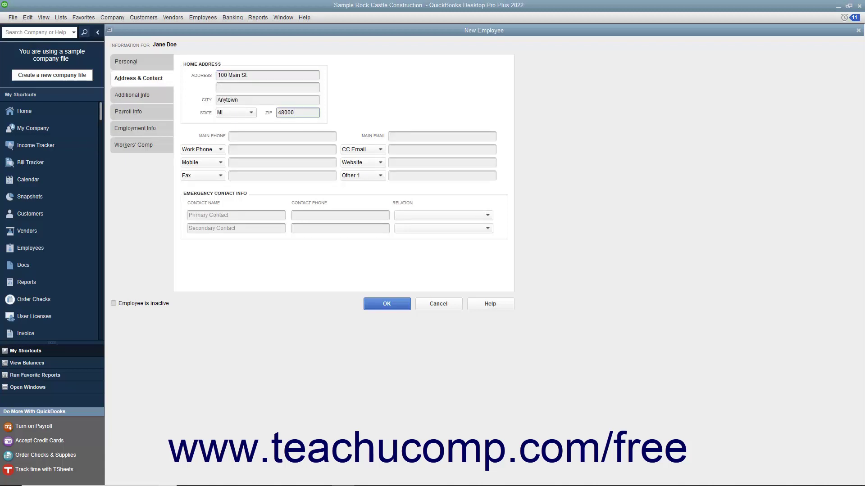
# Add the employee's main phone number and main email address.
pyautogui.click(245, 134)
pyautogui.write('517-111-0000')
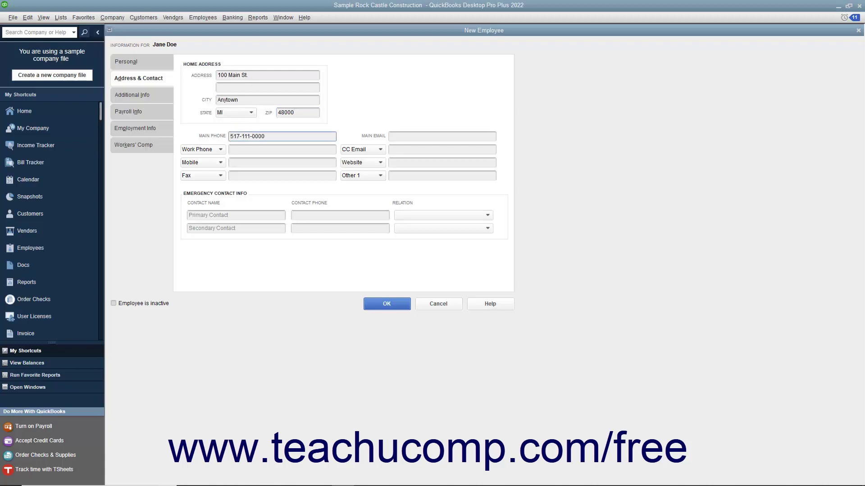
pyautogui.click(395, 137)
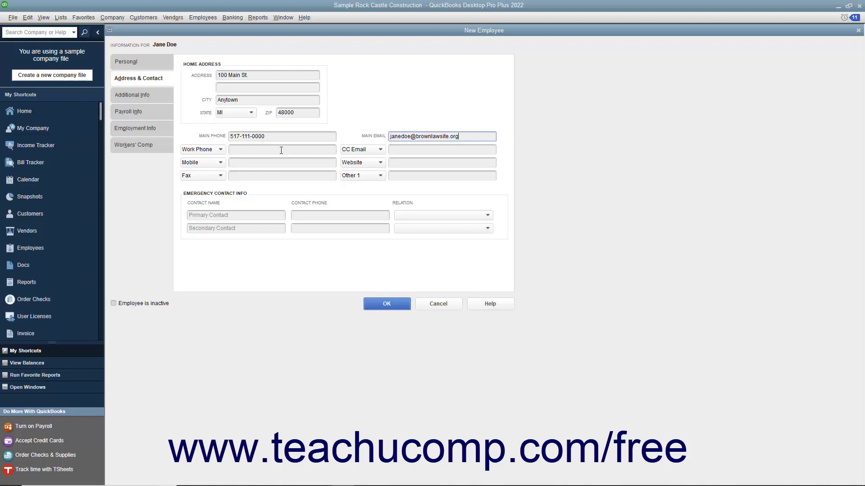
pyautogui.click(221, 149)
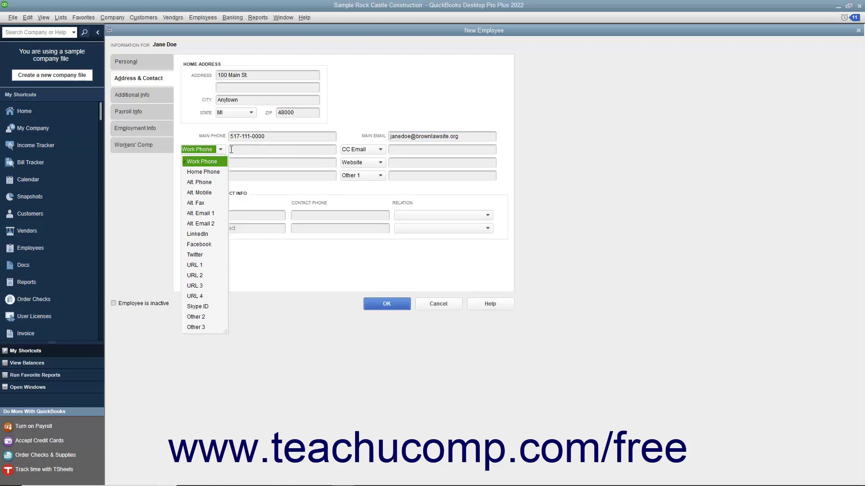
pyautogui.click(232, 150)
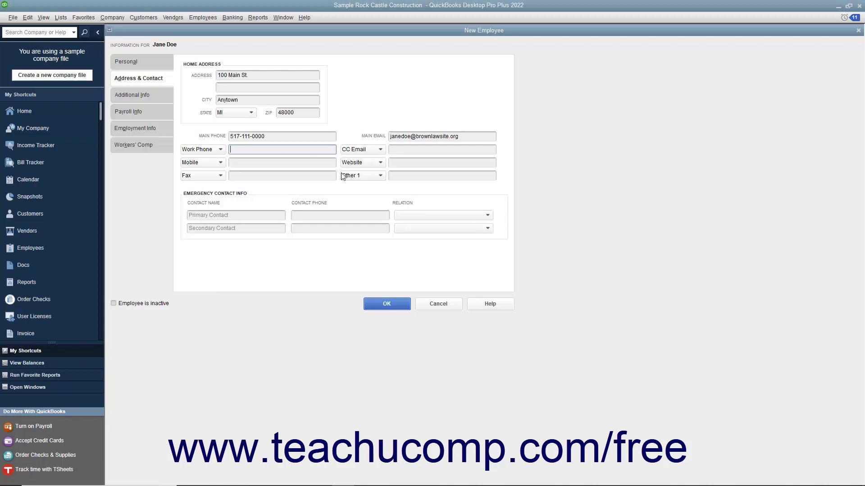
pyautogui.click(220, 150)
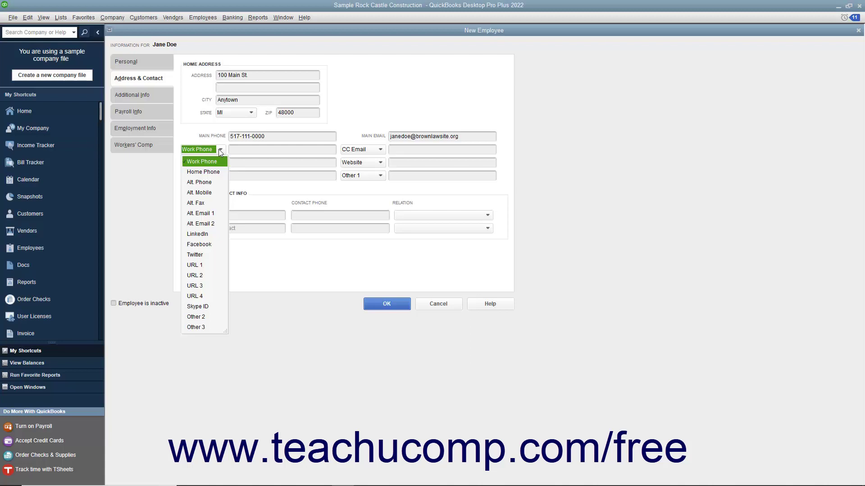
pyautogui.click(232, 149)
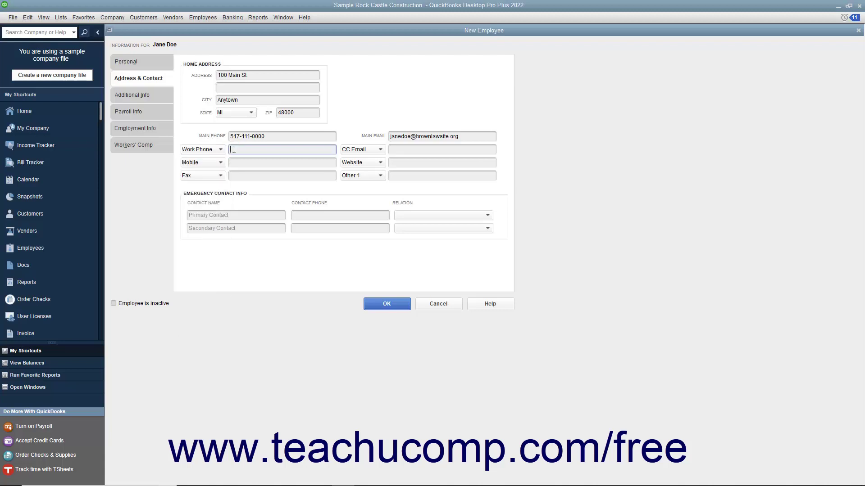
pyautogui.click(228, 216)
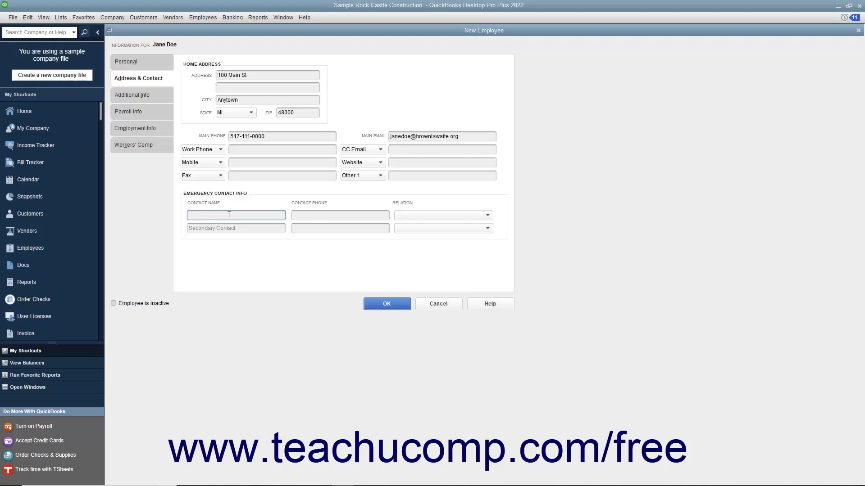
# Record the spouse's name and phone number as primary emergency contact, with relation Spouse.
pyautogui.write('Jon Doe')
pyautogui.press('Tab')
pyautogui.write('800-111-2221')
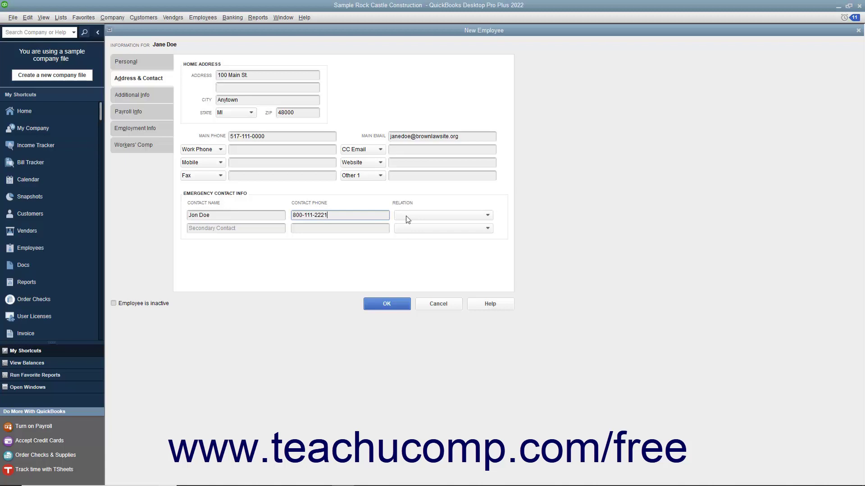
pyautogui.click(407, 218)
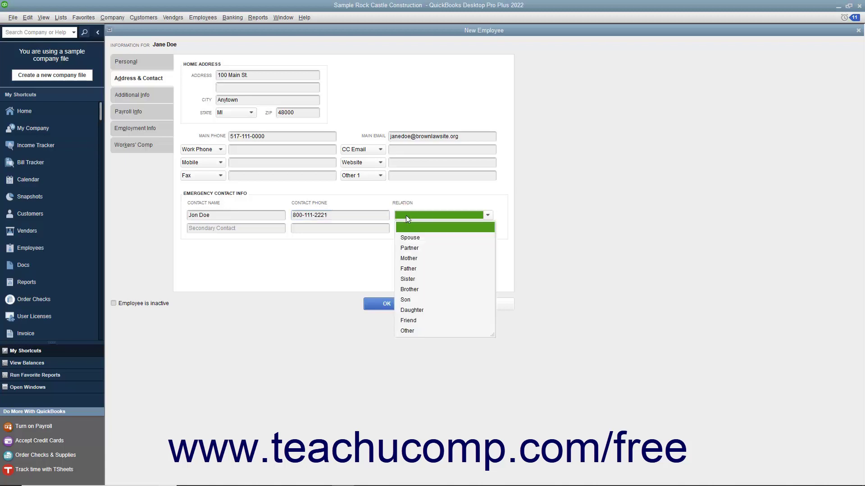
pyautogui.click(406, 238)
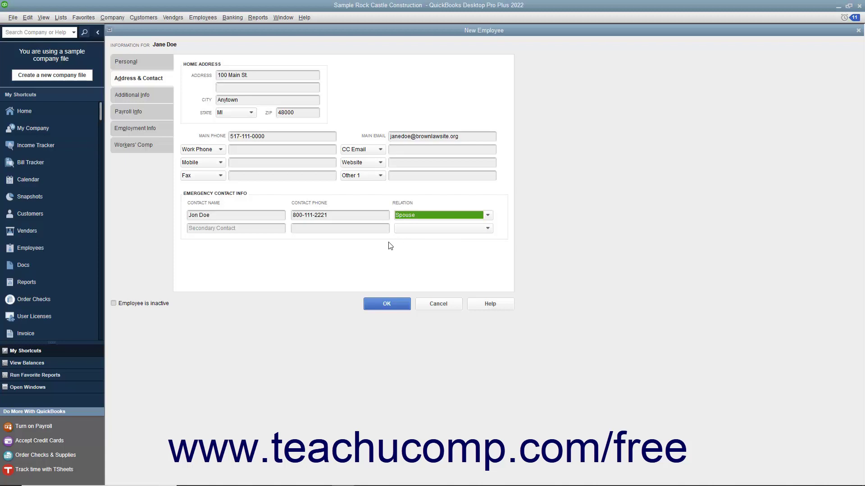
pyautogui.click(250, 228)
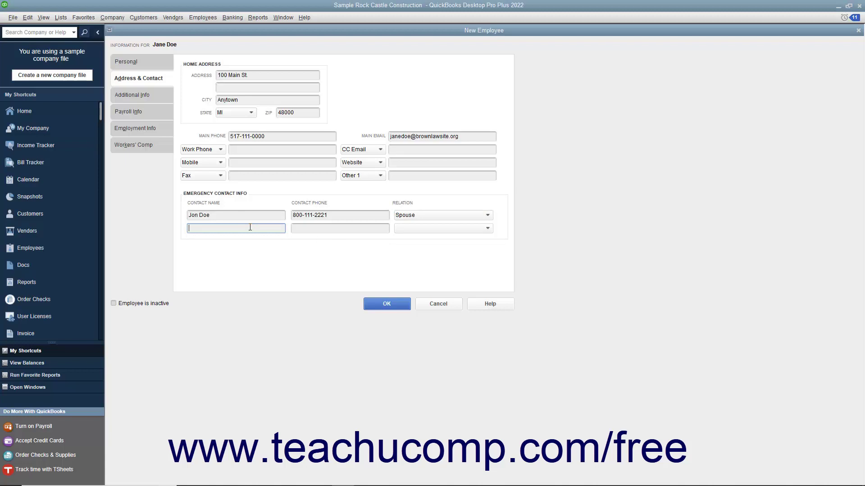
pyautogui.click(155, 99)
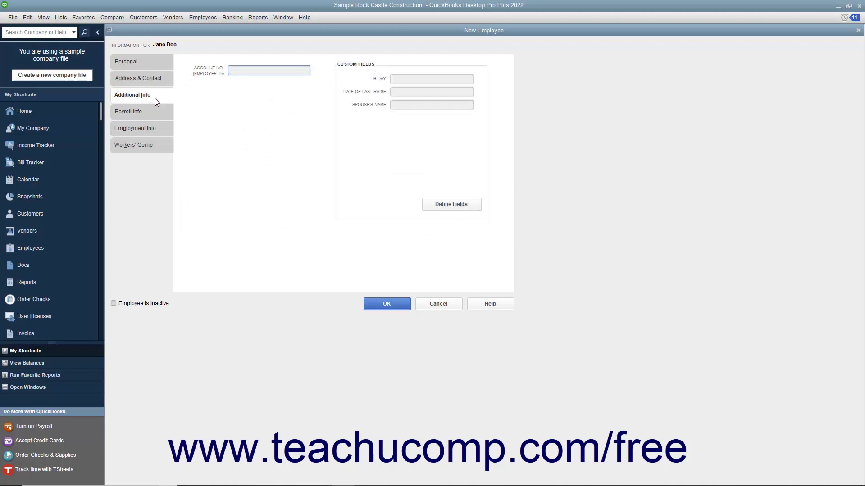
# Pass through the Account No. and B-DAY fields on Additional Info, leaving them empty.
pyautogui.click(237, 71)
pyautogui.click(394, 82)
pyautogui.click(148, 116)
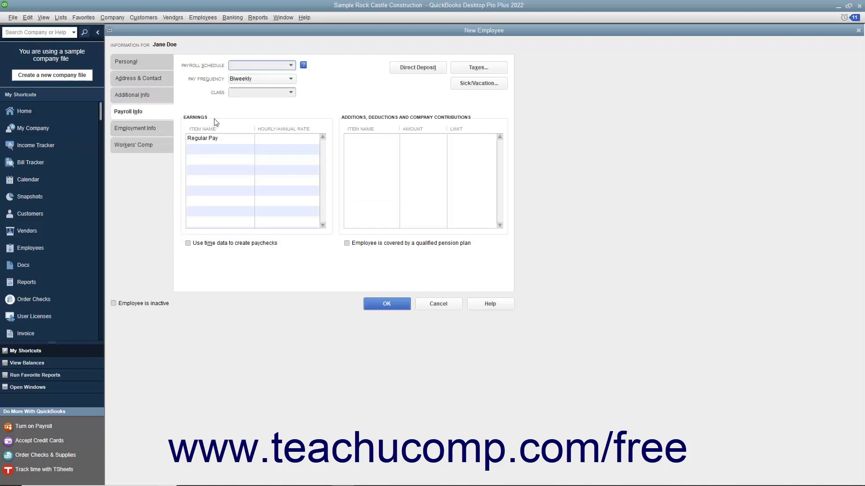
# Set the payroll schedule to Biweekly and the Regular Pay rate to 15.00.
pyautogui.click(274, 68)
pyautogui.click(291, 65)
pyautogui.click(277, 99)
pyautogui.click(281, 140)
pyautogui.write('15.00')
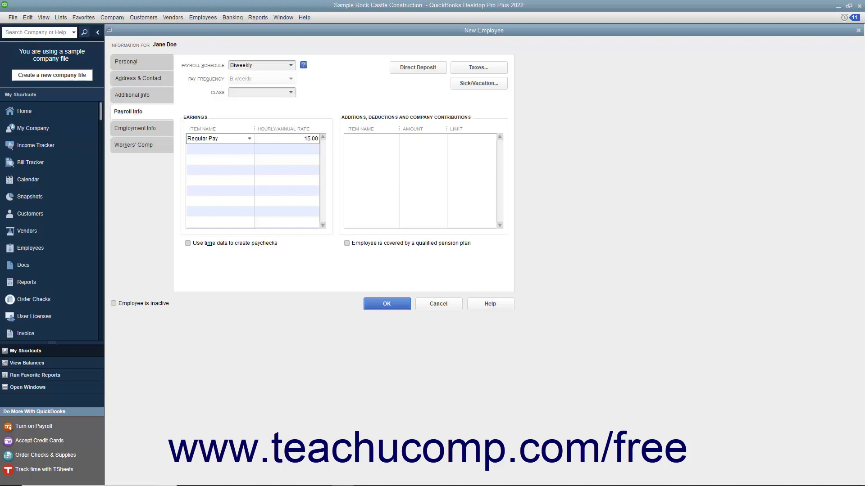
# Add Overtime Rate at 22.50 as a second earnings item and save the record.
pyautogui.click(205, 154)
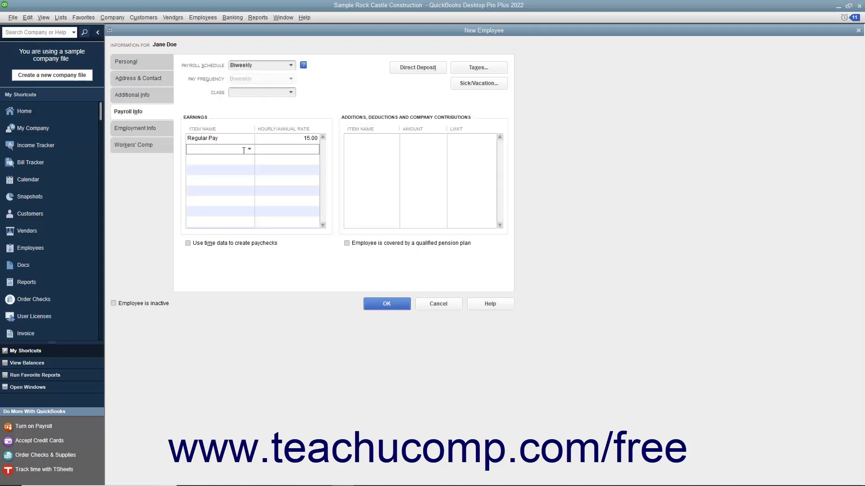
pyautogui.click(249, 149)
pyautogui.click(234, 215)
pyautogui.click(301, 149)
pyautogui.click(369, 306)
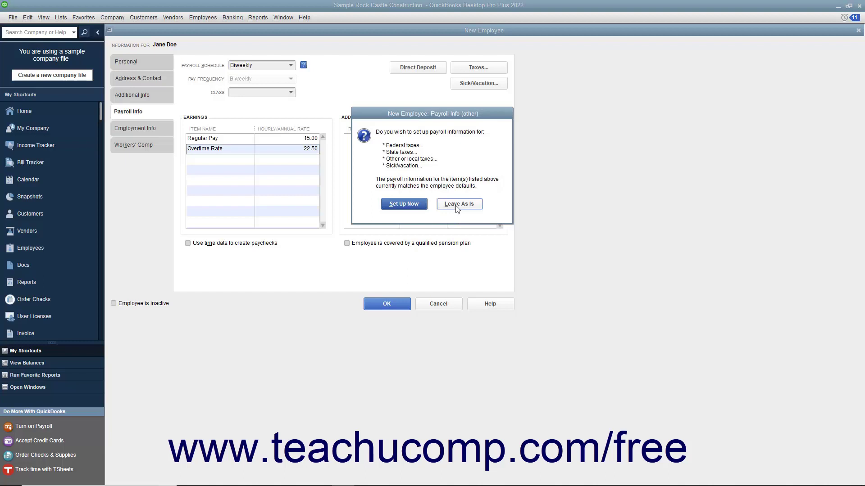
# Keep payroll tax defaults, then set federal filing status Married with 1 allowance and accept.
pyautogui.click(417, 208)
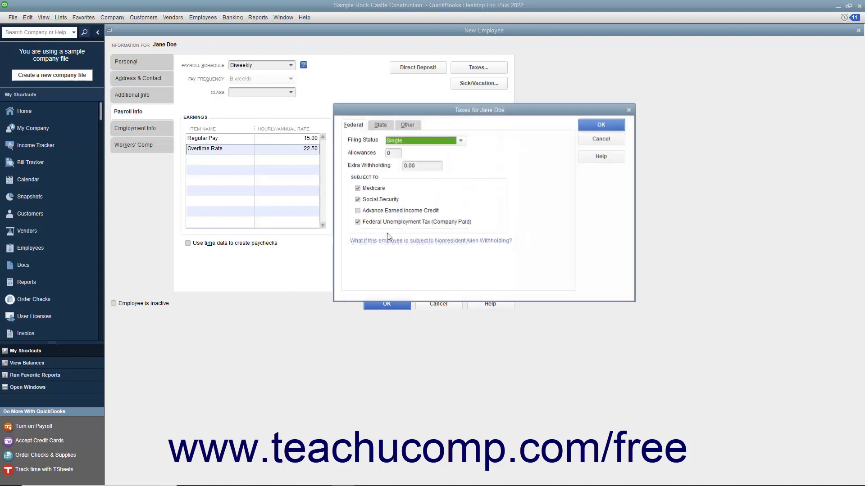
pyautogui.click(422, 140)
pyautogui.click(414, 163)
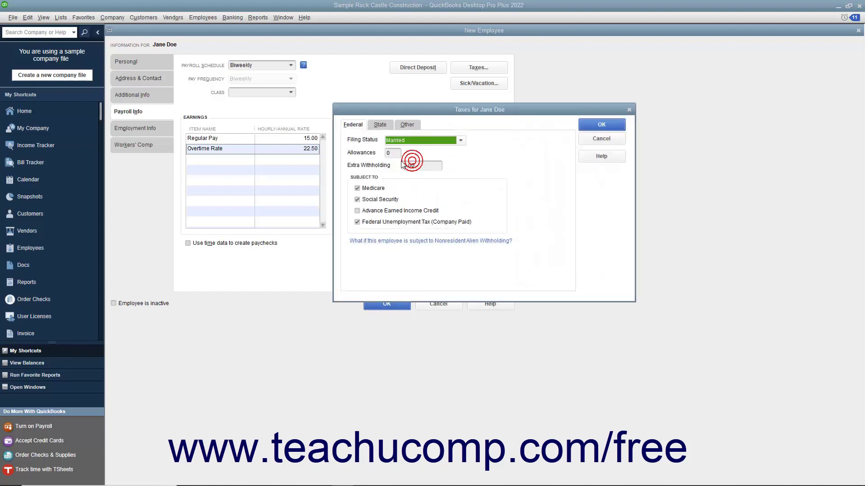
pyautogui.click(392, 154)
pyautogui.write('1')
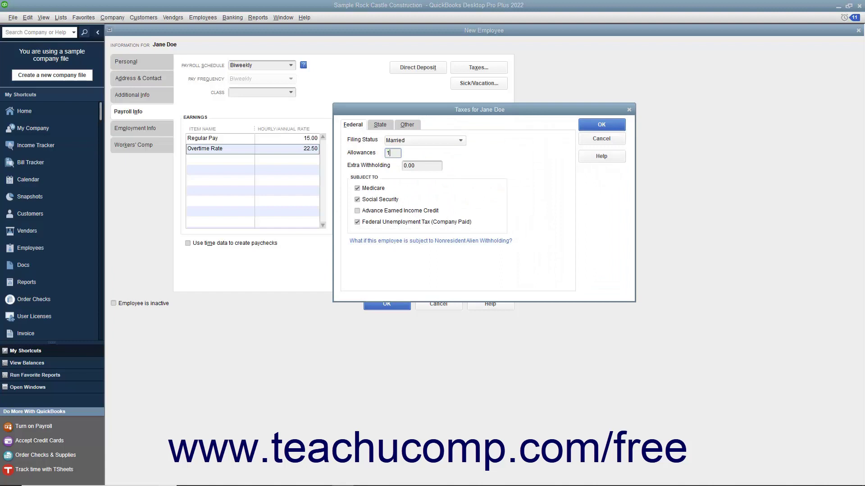
pyautogui.click(380, 125)
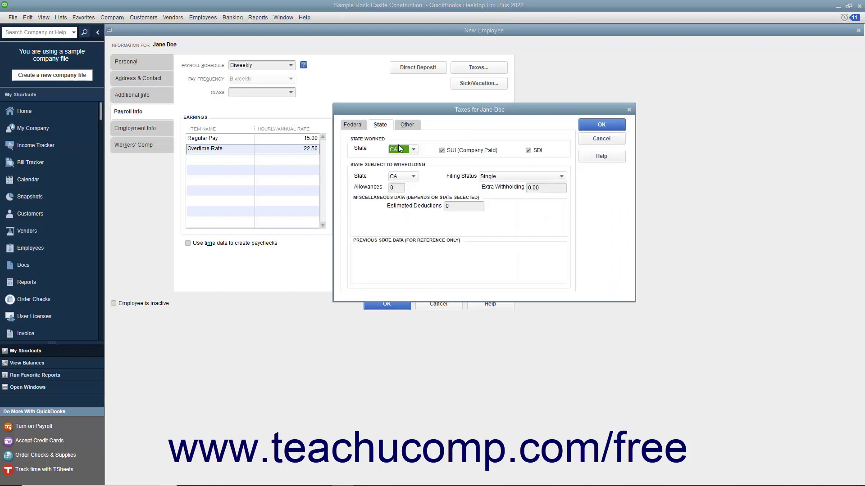
pyautogui.click(407, 125)
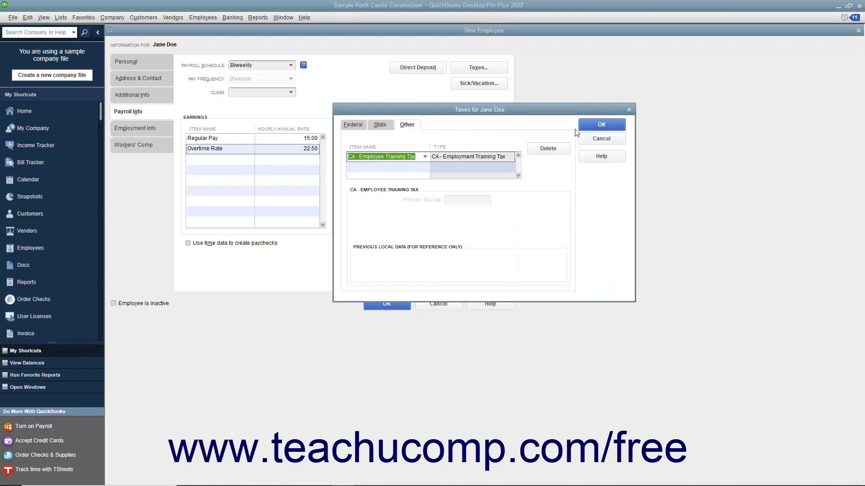
pyautogui.click(595, 128)
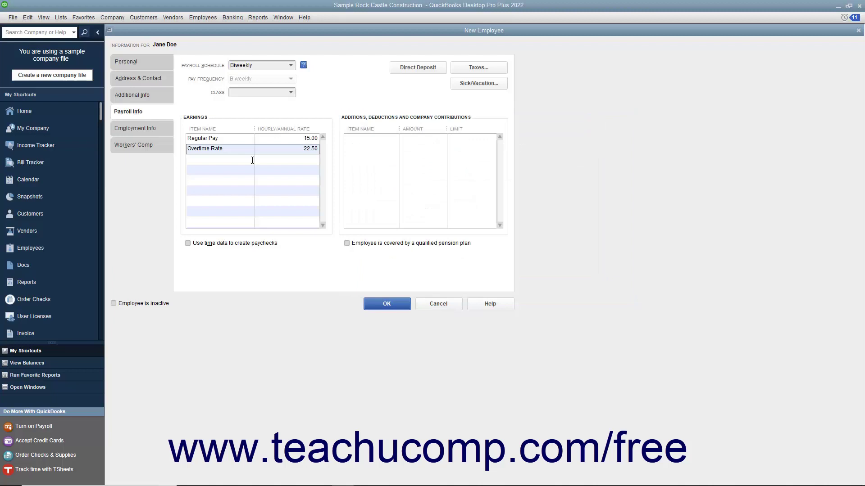
# Open Employment Info and glance through its Leave of Absence and Termination tabs.
pyautogui.click(152, 126)
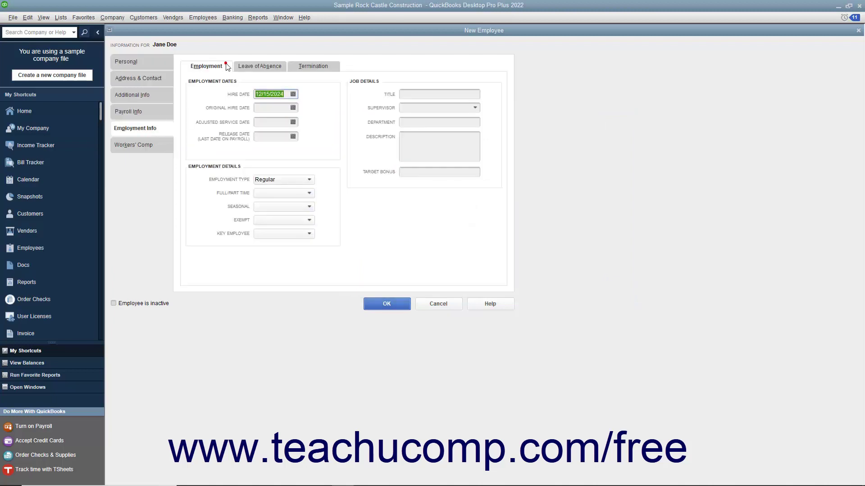
pyautogui.click(260, 67)
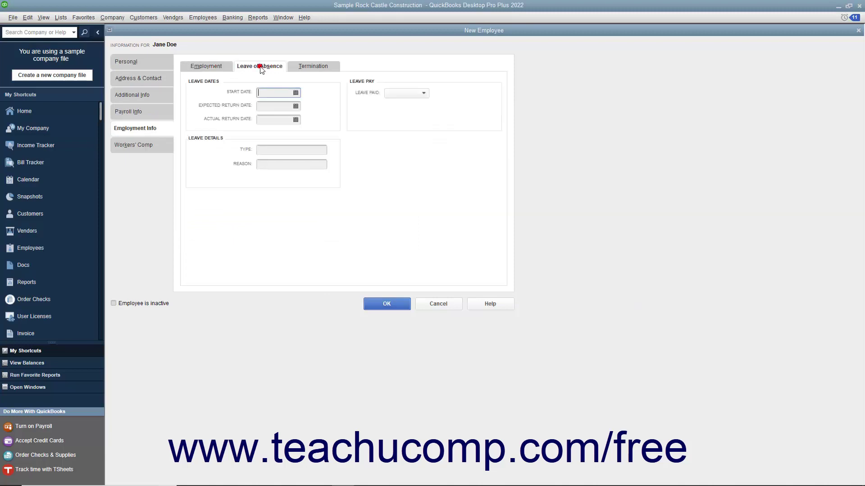
pyautogui.click(302, 67)
pyautogui.click(224, 71)
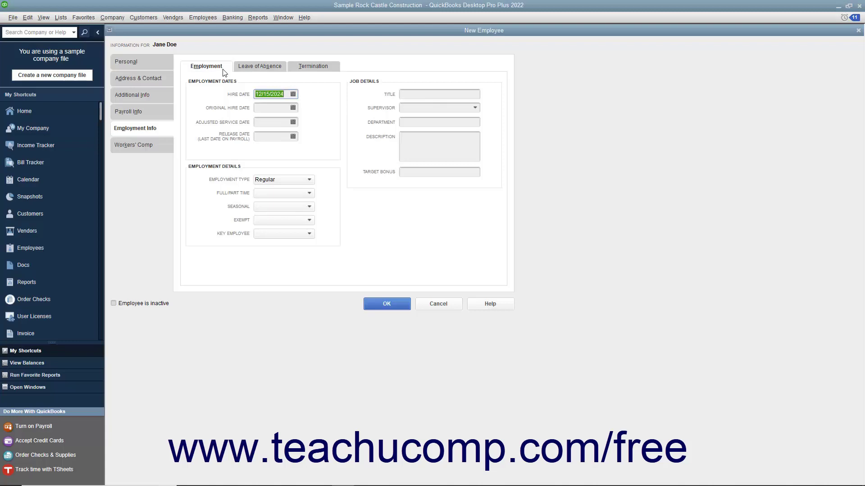
# Check the 12/15/2024 hire date and the other employment date fields.
pyautogui.click(288, 95)
pyautogui.click(280, 110)
pyautogui.click(277, 122)
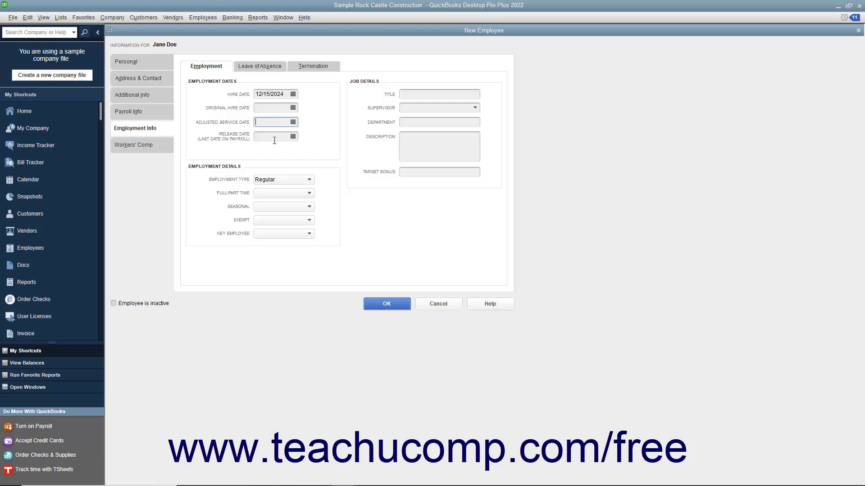
pyautogui.click(275, 137)
pyautogui.click(260, 180)
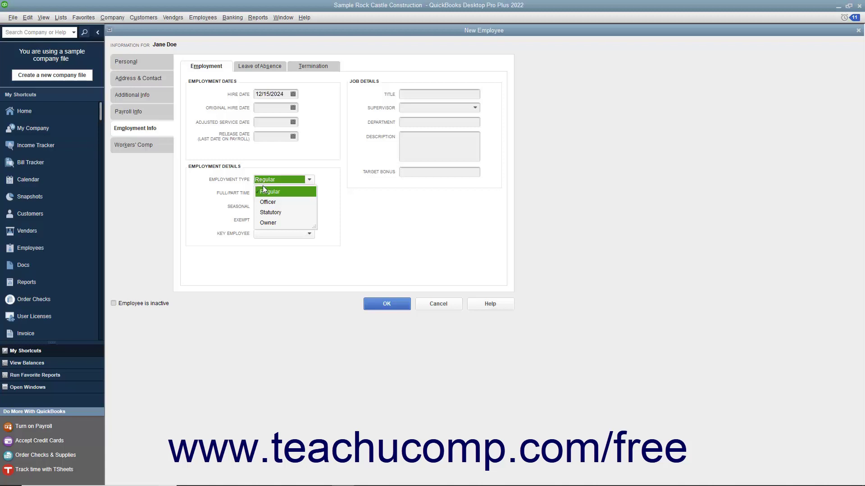
# Keep Employment Type as Regular and set Full/Part Time to Full-time.
pyautogui.click(264, 193)
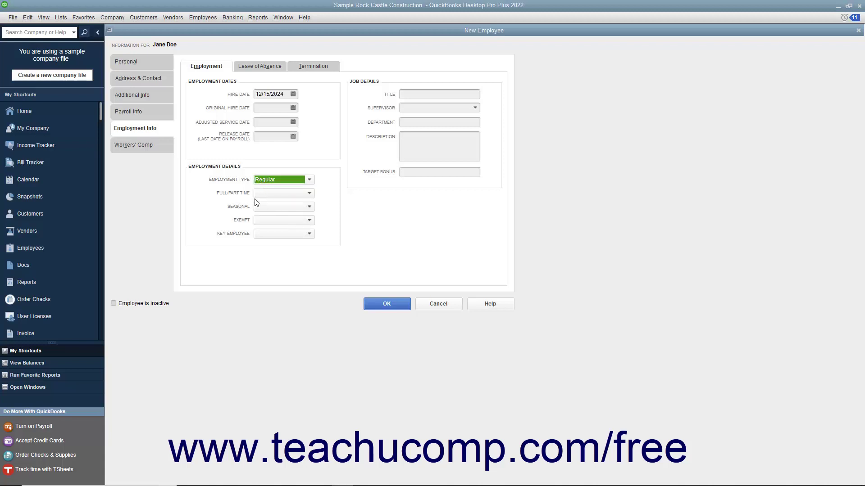
pyautogui.click(261, 194)
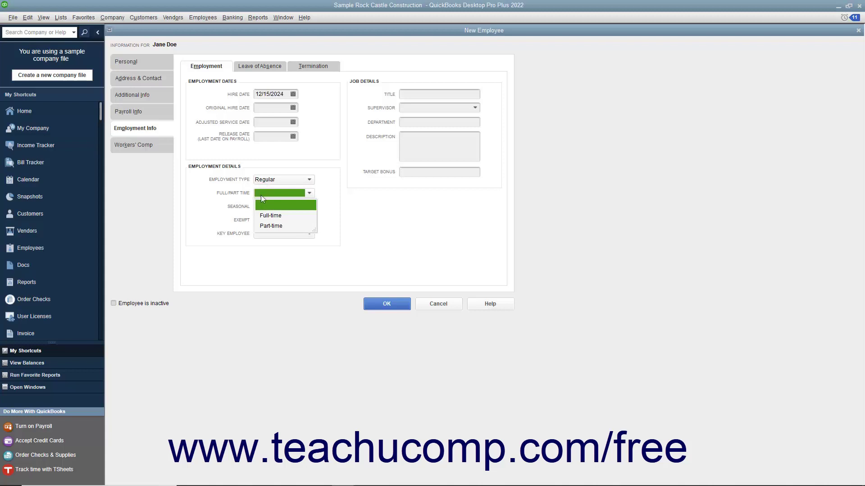
pyautogui.click(265, 213)
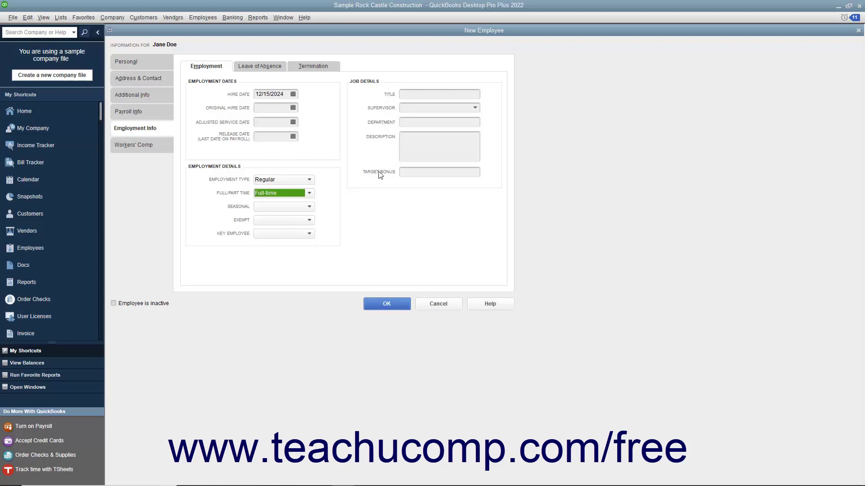
# Review the Leave of Absence fields, then the empty termination dates and severance pay.
pyautogui.click(261, 66)
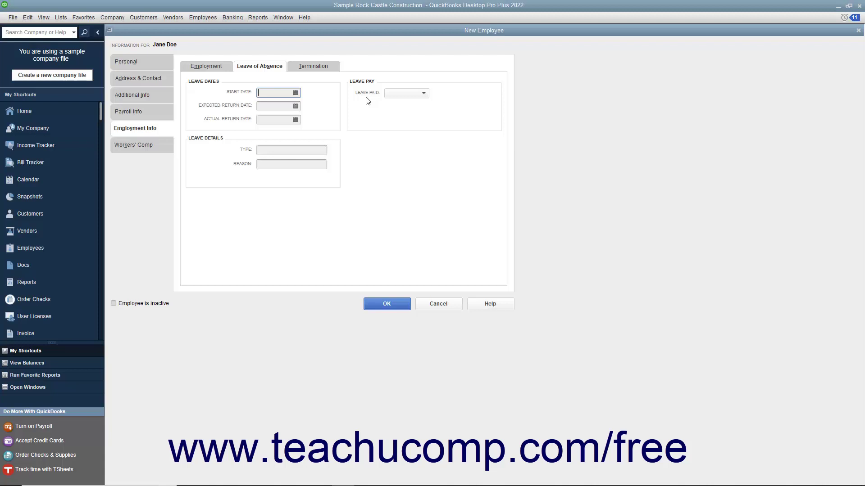
pyautogui.click(328, 66)
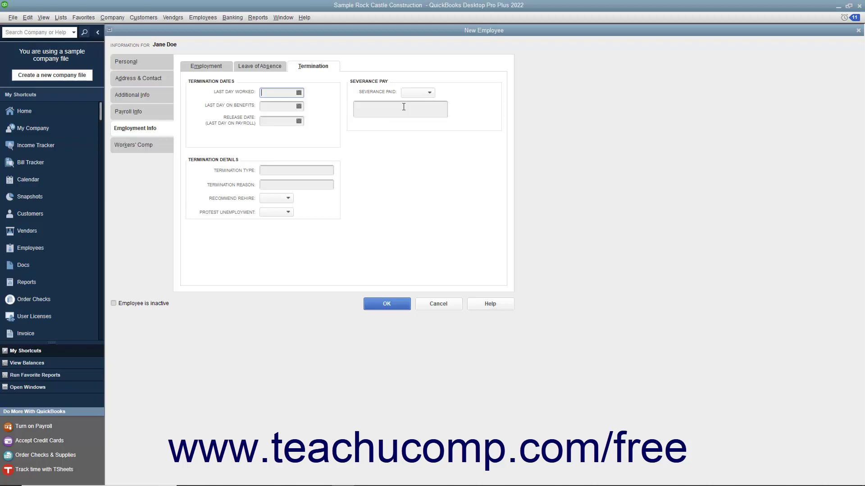
# Show the new employee's Workers' Comp page, which has no comp code assigned yet.
pyautogui.click(152, 148)
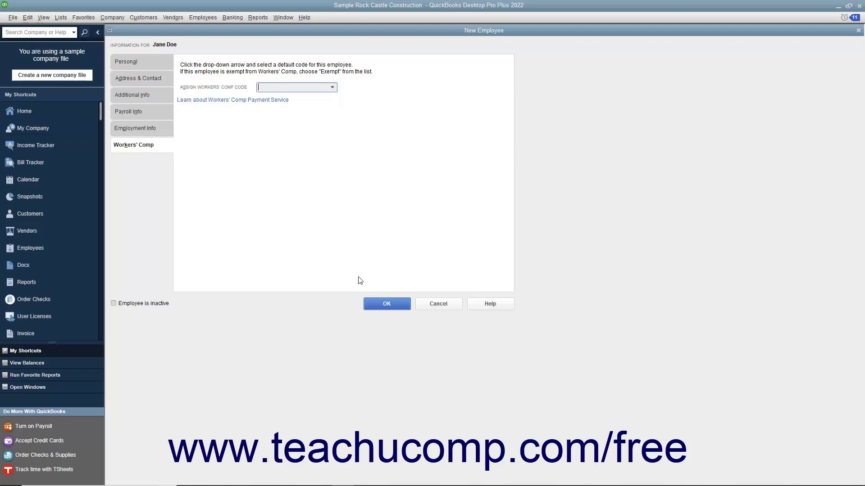
# Save the new employee record so it is listed among active employees in the Employee Center.
pyautogui.click(372, 304)
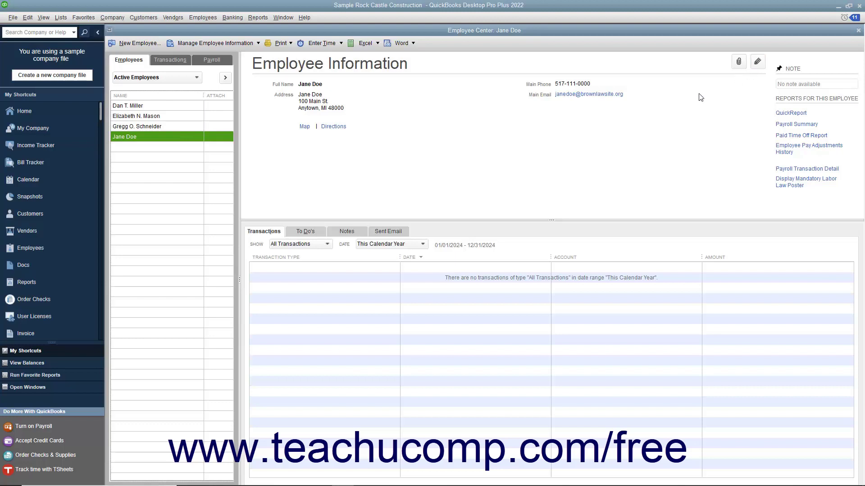
# Enter 52 in the new employee's Account No. field under Additional Info and save the record.
pyautogui.doubleClick(160, 137)
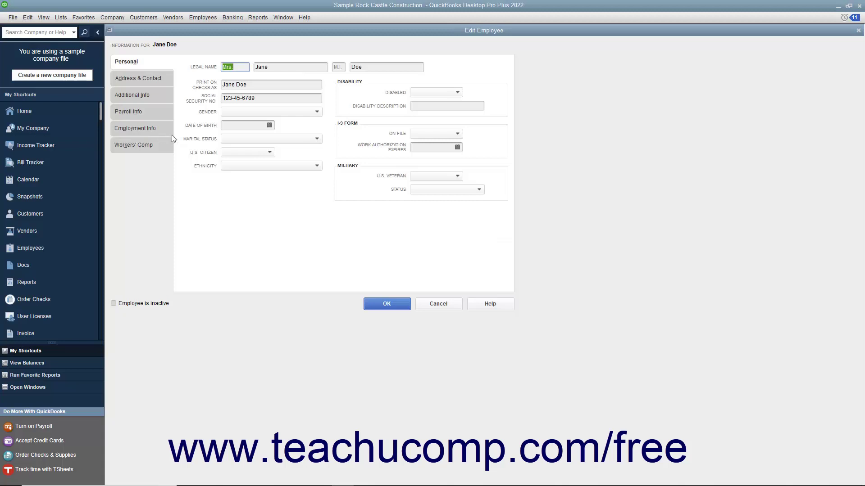
pyautogui.click(157, 96)
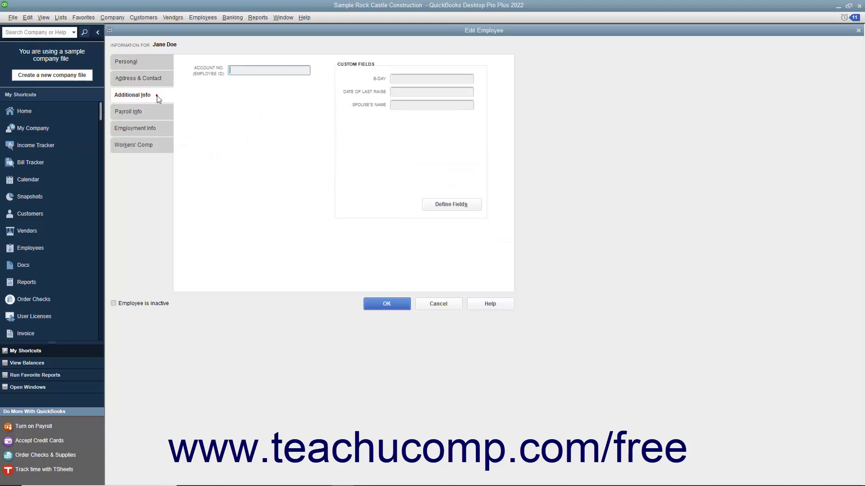
pyautogui.write('52')
pyautogui.click(384, 305)
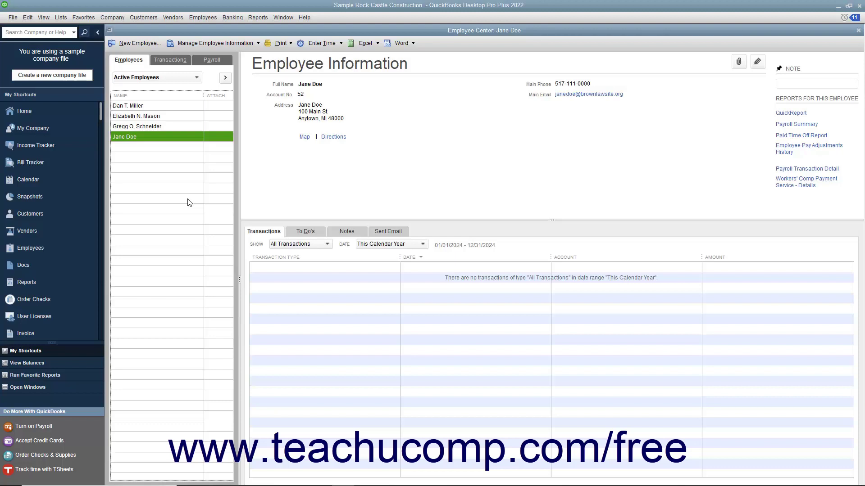
# Delete the new employee through Edit > Delete Employee, leaving the three original employees.
pyautogui.click(161, 136)
pyautogui.click(27, 17)
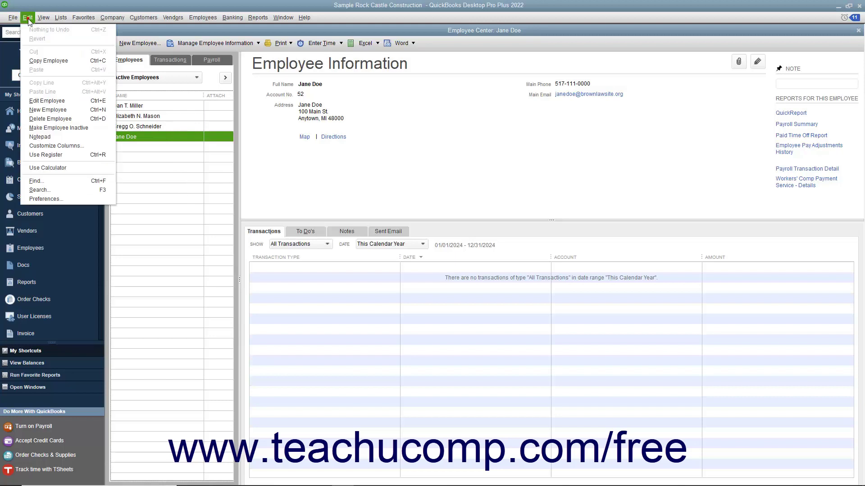
pyautogui.click(55, 118)
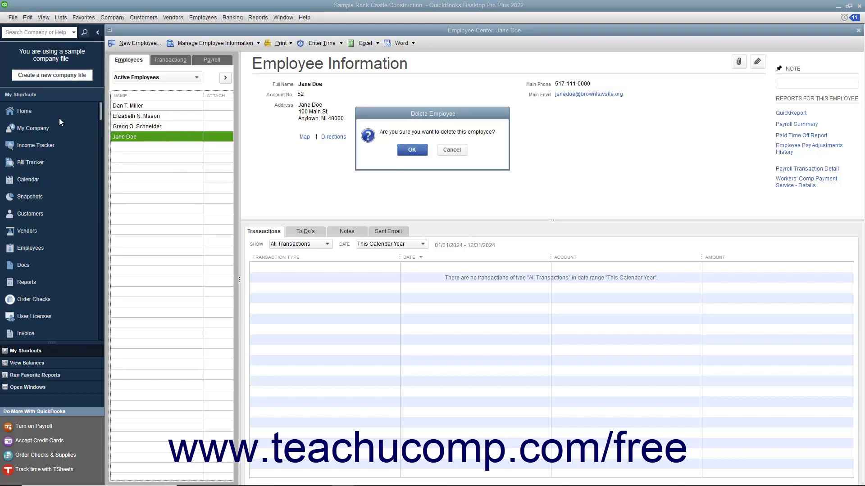
pyautogui.click(412, 150)
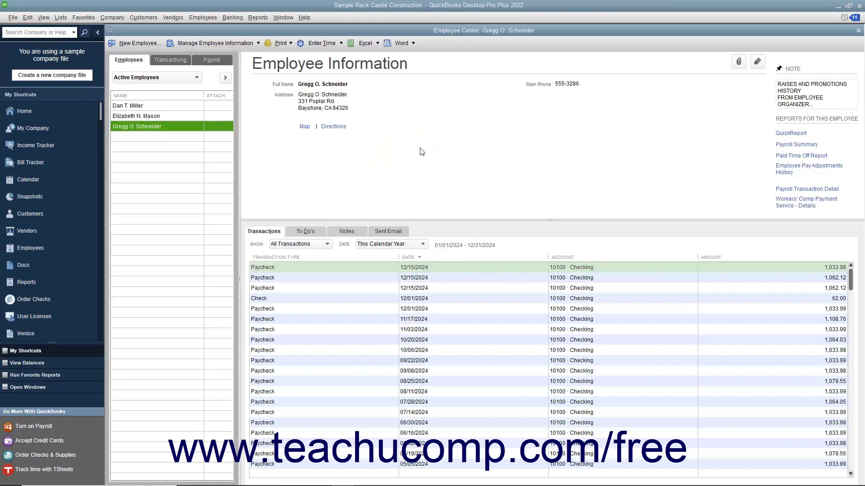